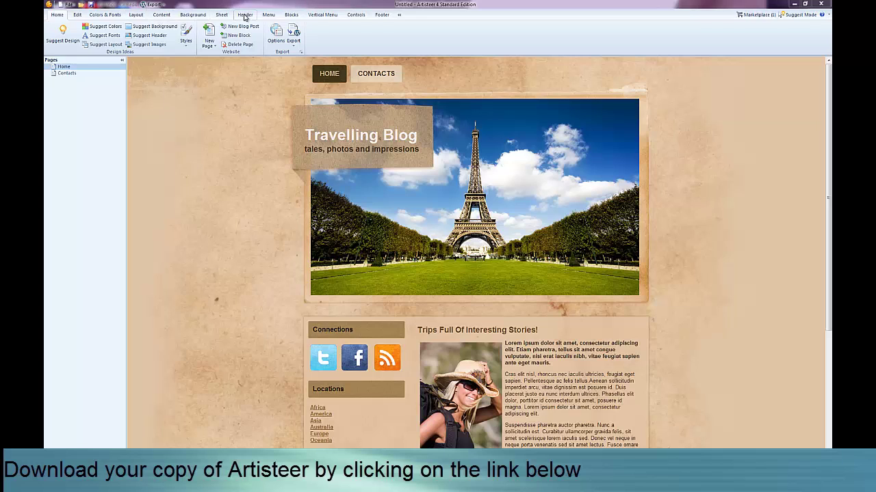
Set the header position to Outside Sheet so the HOME and CONTACTS menu sits below the picture
{"action": "left_click", "coordinate": [580, 171]}
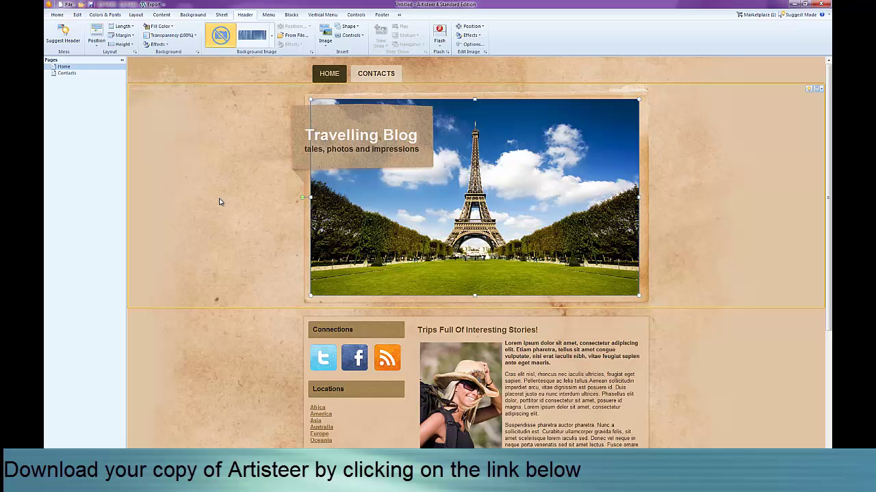
{"action": "left_click", "coordinate": [97, 41]}
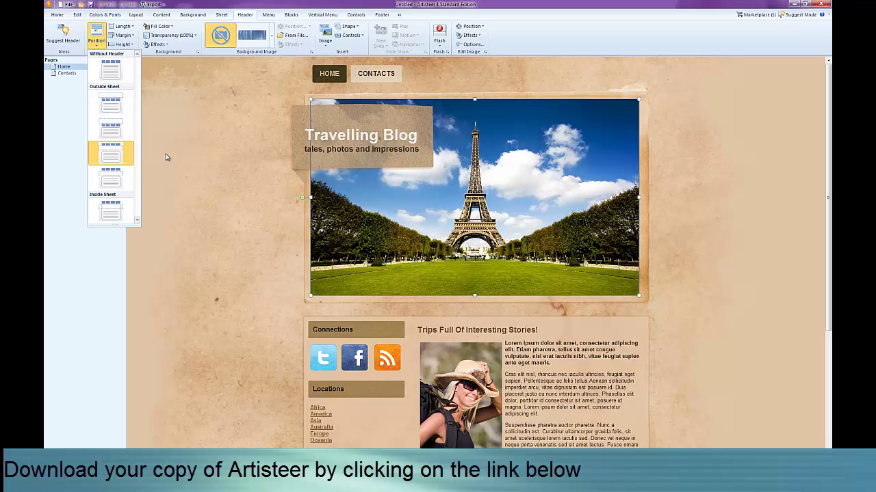
{"action": "left_click", "coordinate": [108, 111]}
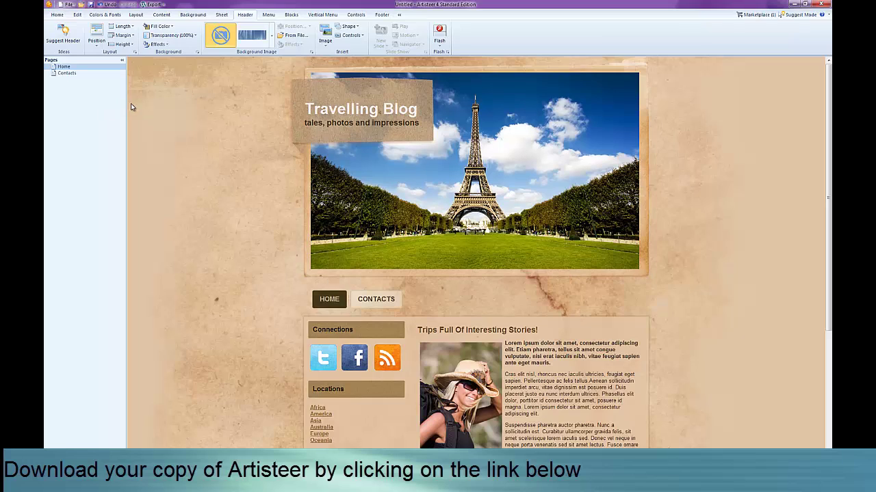
Fill the full-width header background with the dark brown theme colour
{"action": "left_click", "coordinate": [96, 45]}
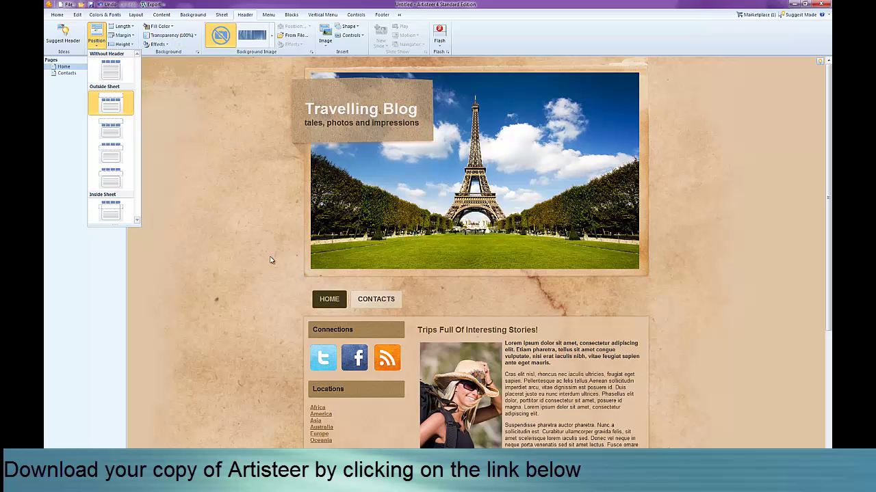
{"action": "left_click", "coordinate": [173, 29]}
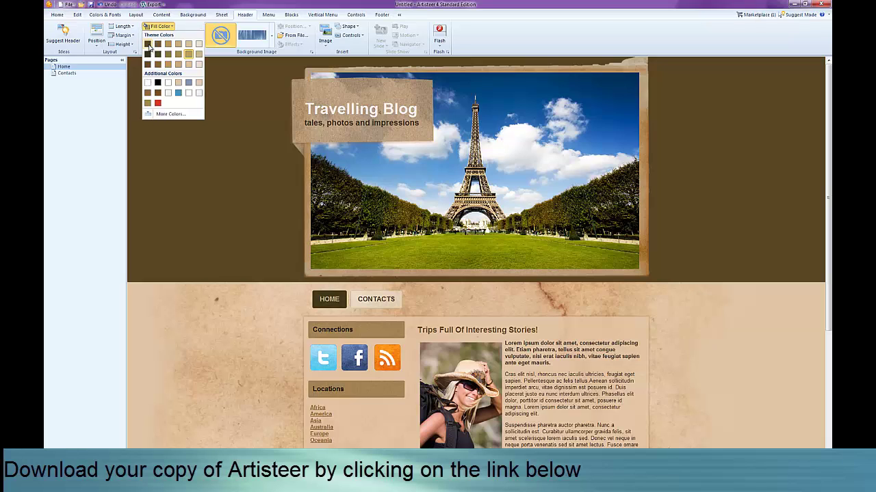
{"action": "left_click", "coordinate": [149, 45]}
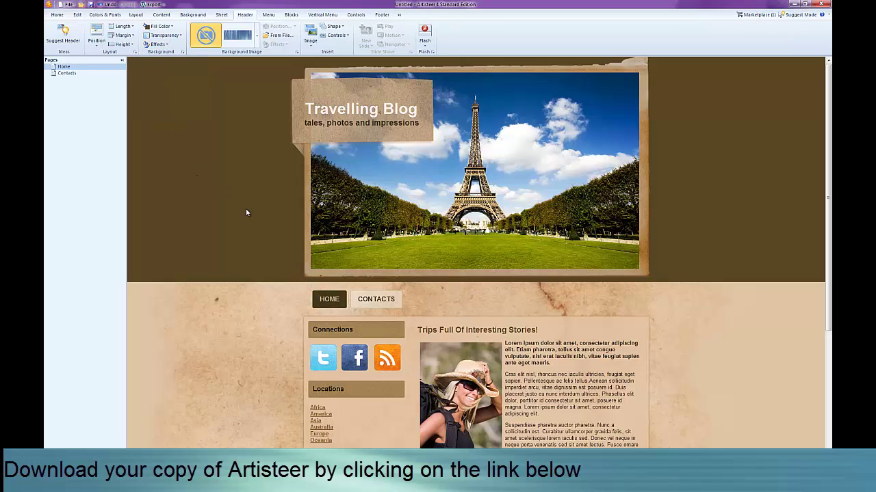
{"action": "left_click", "coordinate": [166, 45]}
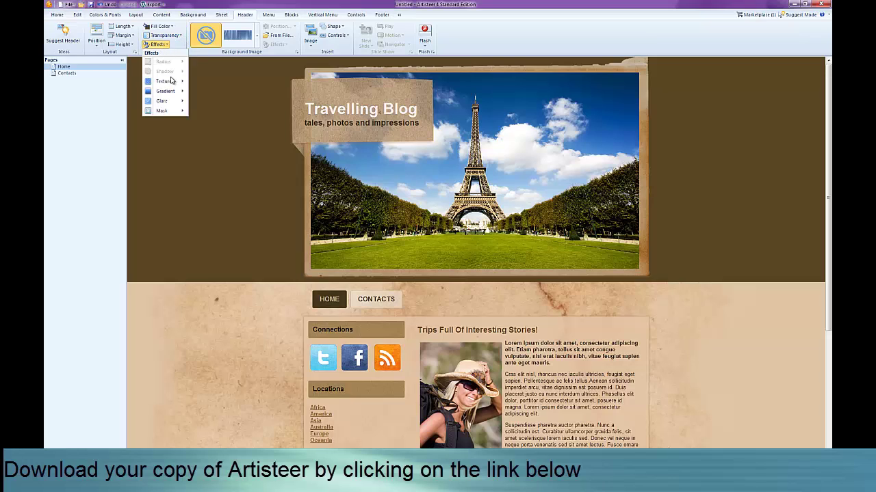
{"action": "mouse_move", "coordinate": [172, 83]}
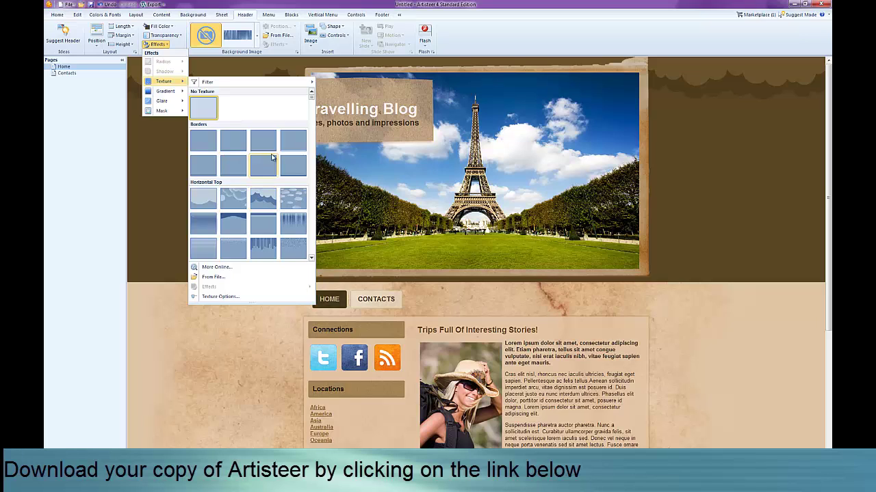
{"action": "left_click", "coordinate": [312, 115]}
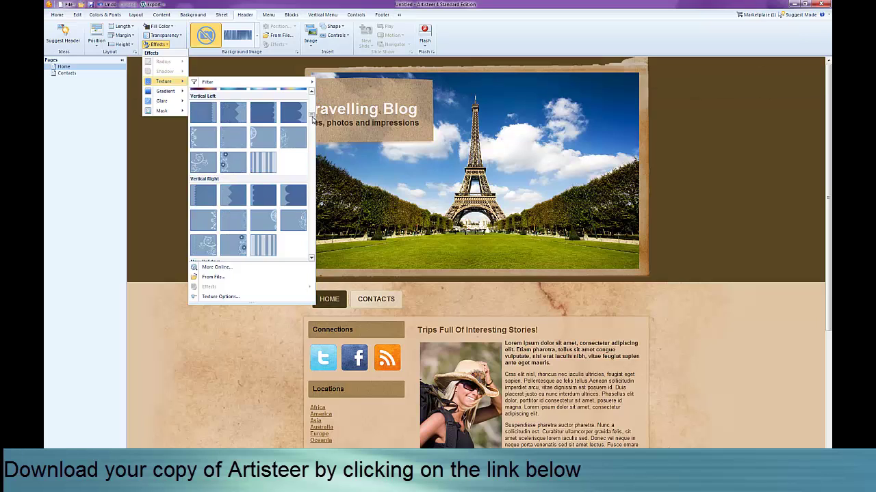
{"action": "left_click", "coordinate": [312, 116]}
{"action": "left_click_drag", "start_coordinate": [312, 116], "coordinate": [313, 140]}
{"action": "left_click", "coordinate": [299, 147]}
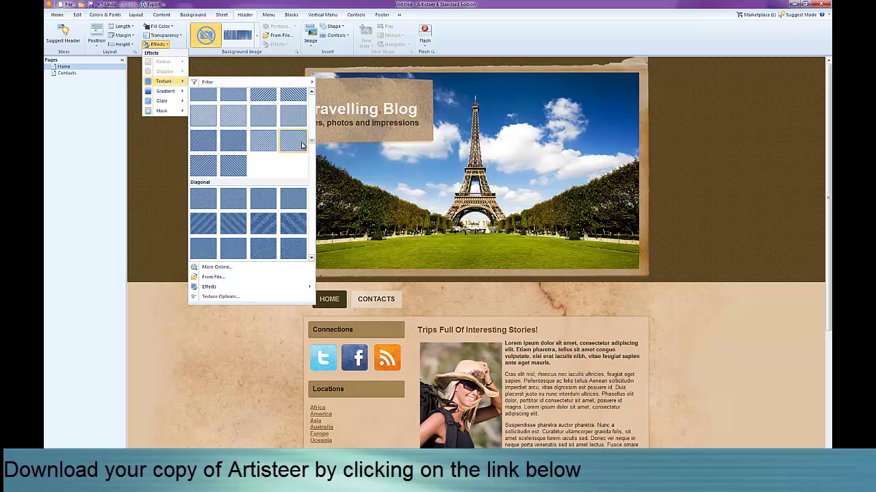
{"action": "left_click", "coordinate": [300, 228]}
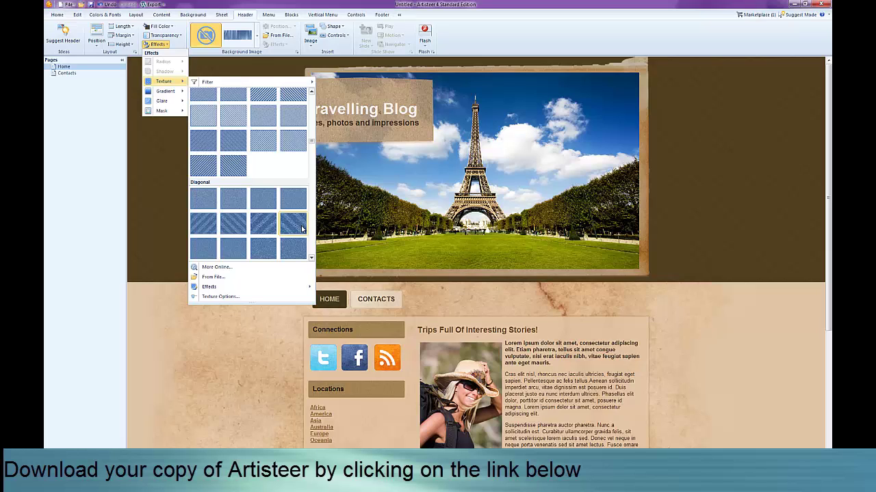
Close the Texture gallery, then scroll the Background Image gallery down to the City pictures
{"action": "left_click", "coordinate": [257, 46]}
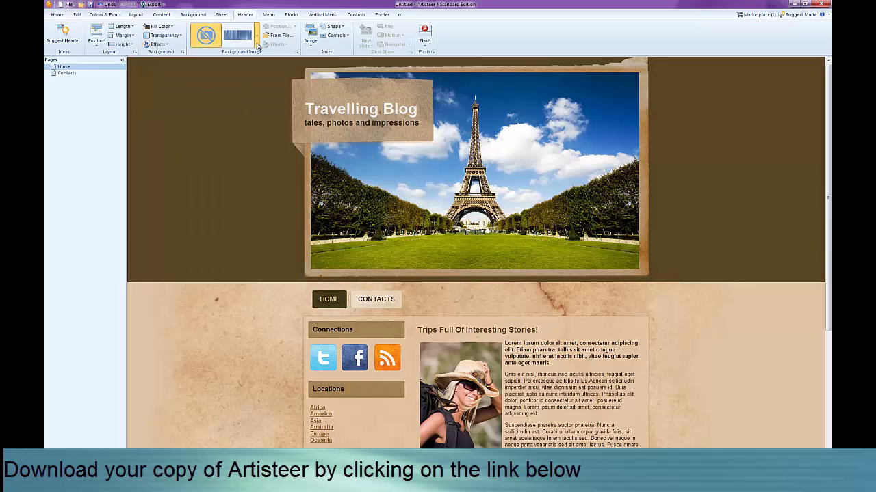
{"action": "left_click", "coordinate": [257, 46]}
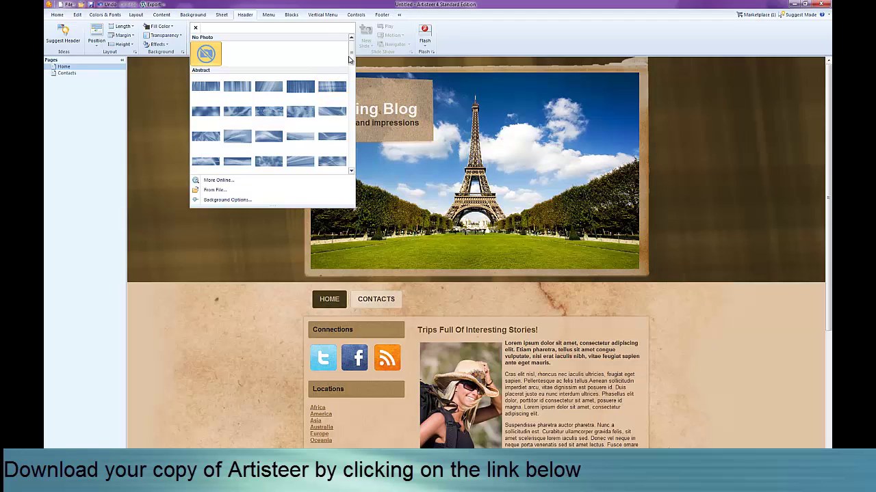
{"action": "scroll", "coordinate": [348, 84], "scroll_direction": "down", "scroll_amount": 5}
{"action": "scroll", "coordinate": [348, 84], "scroll_direction": "down", "scroll_amount": 1}
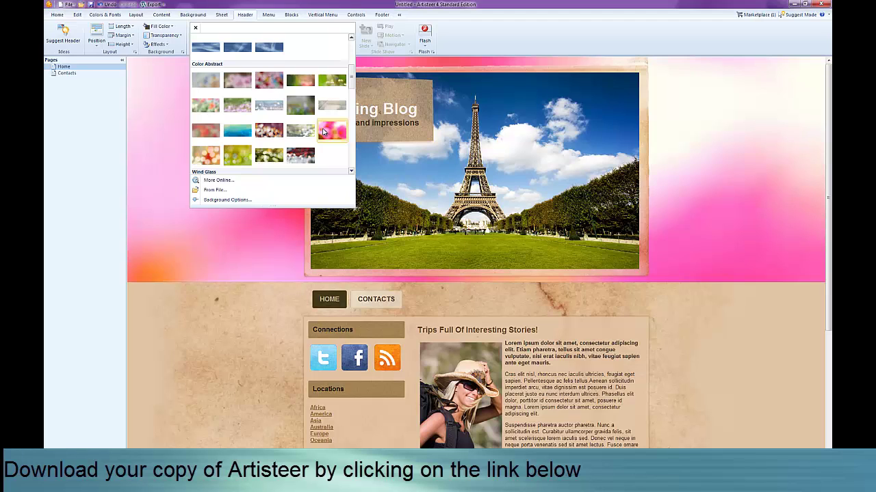
{"action": "left_click", "coordinate": [350, 104]}
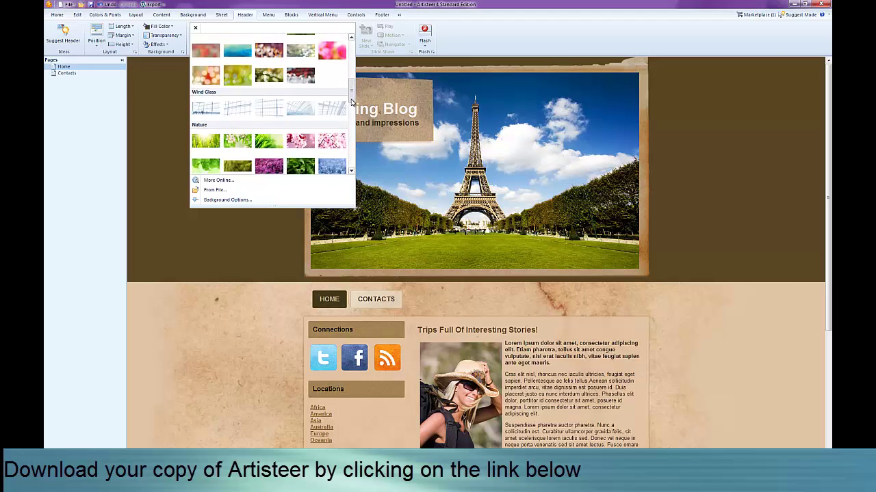
{"action": "scroll", "coordinate": [351, 104], "scroll_direction": "down", "scroll_amount": 2}
{"action": "left_click_drag", "start_coordinate": [350, 112], "coordinate": [349, 139]}
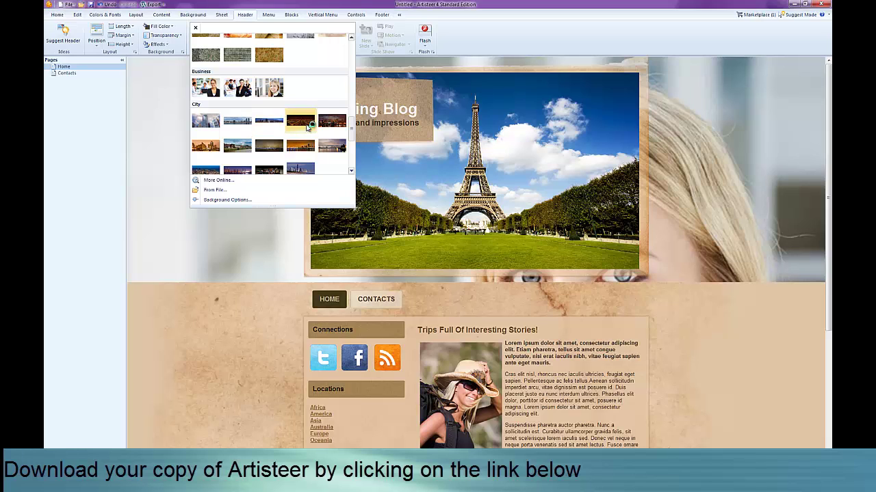
Preview the night city, dusk skyline and dark blue clouds backgrounds, then close the gallery
{"action": "left_click", "coordinate": [307, 127]}
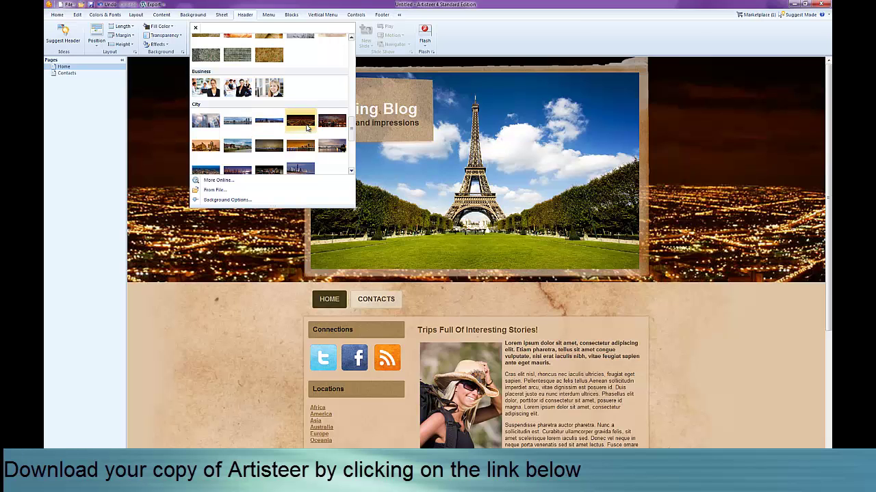
{"action": "left_click", "coordinate": [339, 127]}
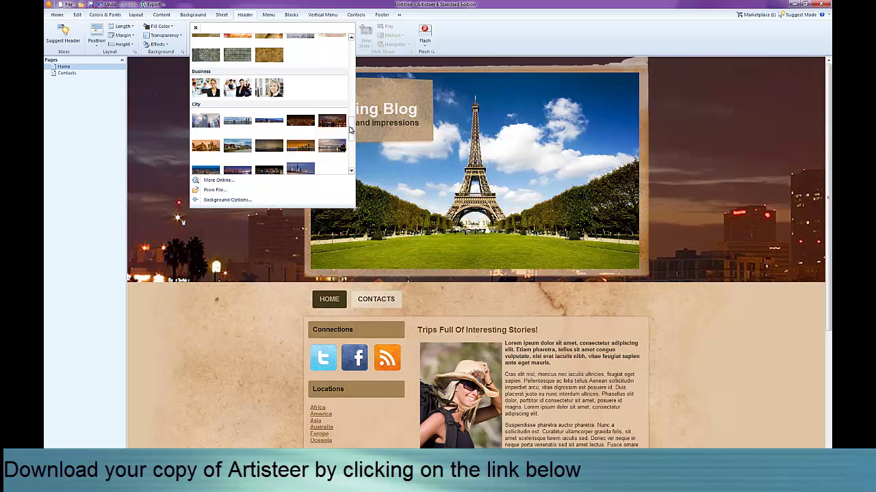
{"action": "left_click_drag", "start_coordinate": [352, 129], "coordinate": [351, 156]}
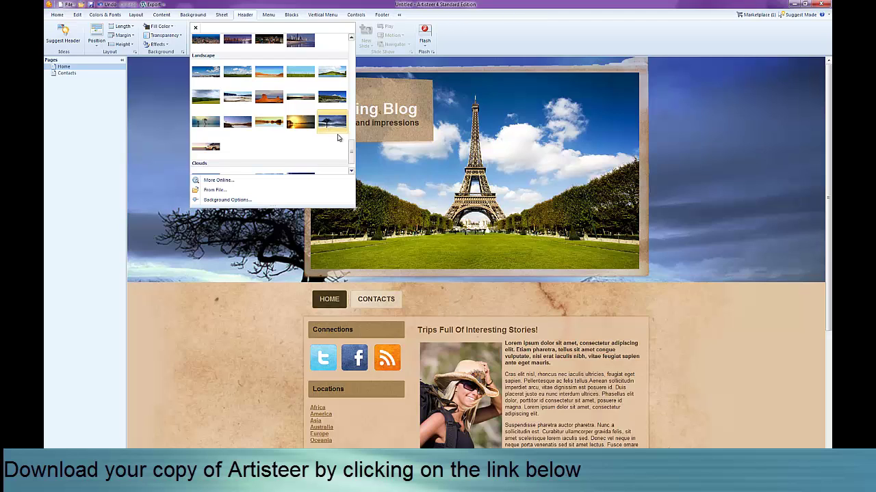
{"action": "scroll", "coordinate": [351, 159], "scroll_direction": "down", "scroll_amount": 1}
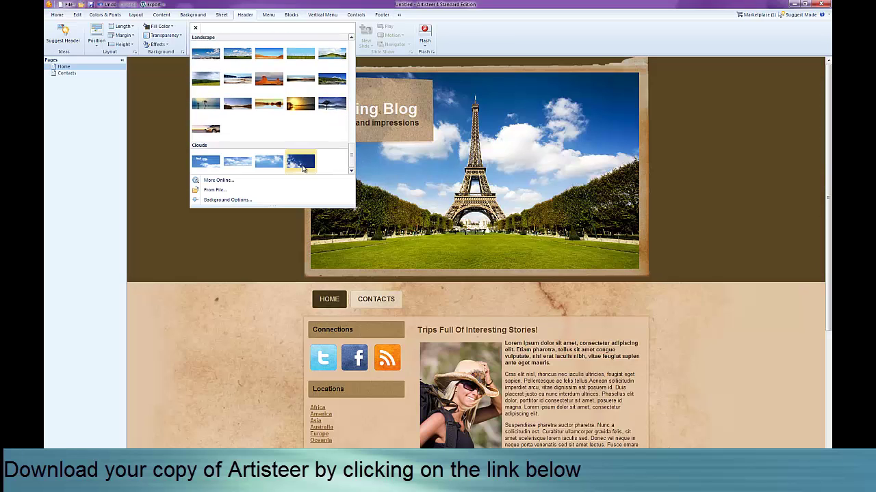
{"action": "left_click", "coordinate": [303, 166]}
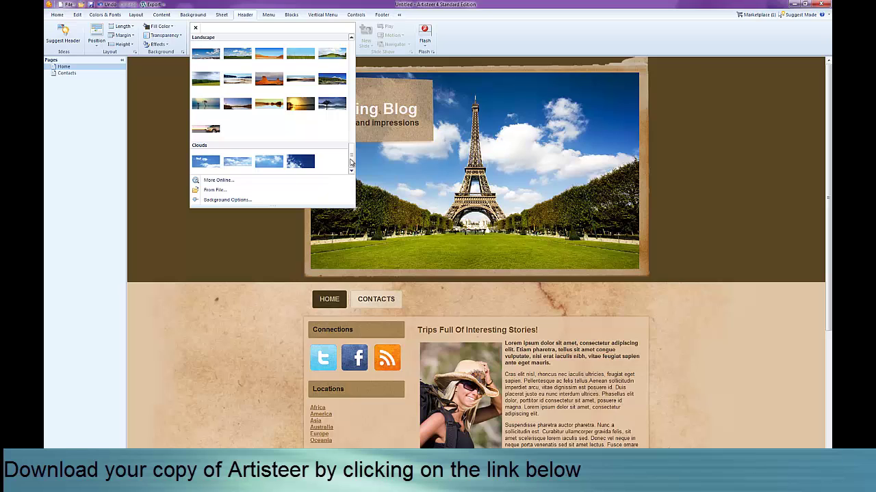
{"action": "left_click", "coordinate": [494, 42]}
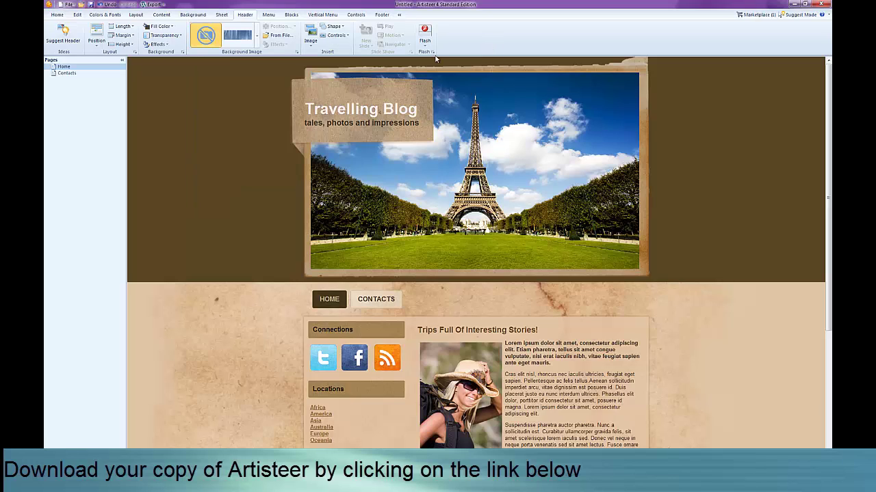
Insert a circle shape, shrink it, and place it at the Eiffel Tower photo's lower right
{"action": "left_click", "coordinate": [345, 28]}
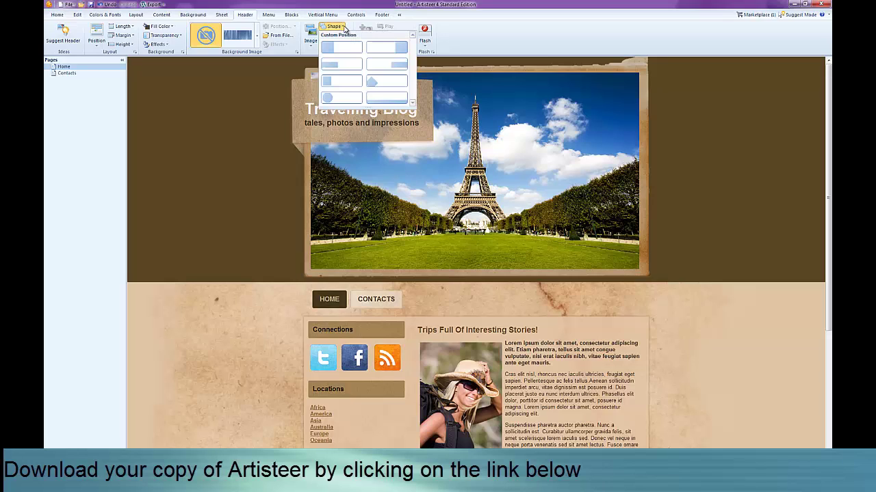
{"action": "left_click", "coordinate": [335, 95]}
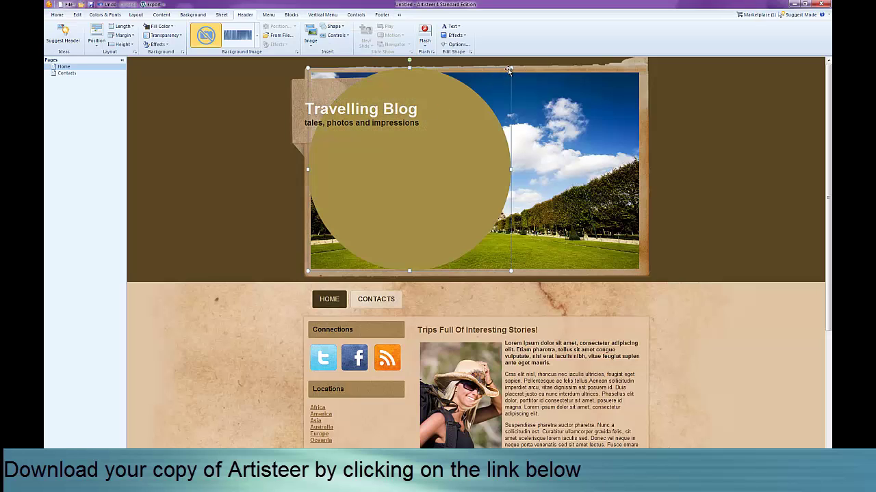
{"action": "left_click_drag", "start_coordinate": [510, 68], "coordinate": [376, 203]}
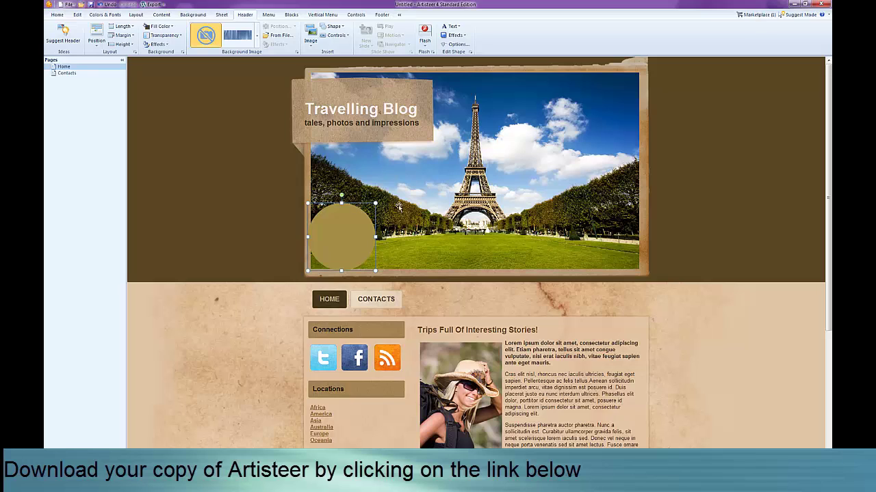
{"action": "left_click_drag", "start_coordinate": [355, 203], "coordinate": [484, 209]}
{"action": "left_click_drag", "start_coordinate": [545, 216], "coordinate": [612, 200]}
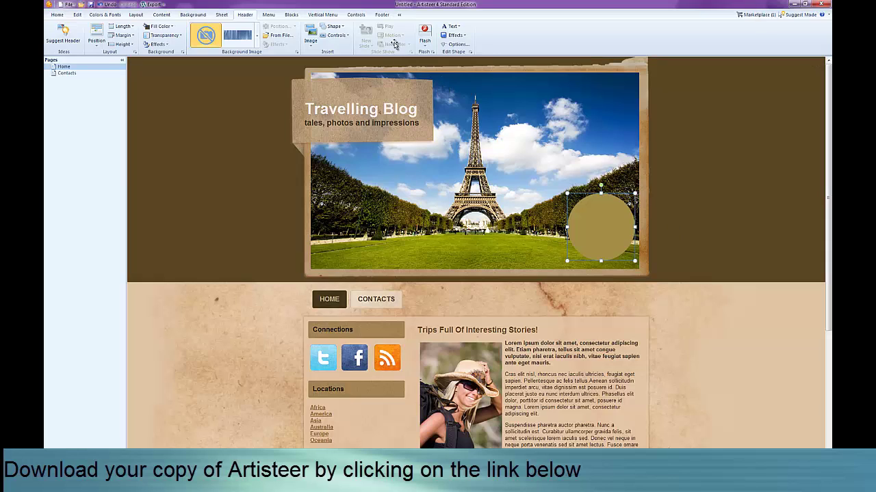
Give the circle shape a red fill colour
{"action": "left_click", "coordinate": [463, 35]}
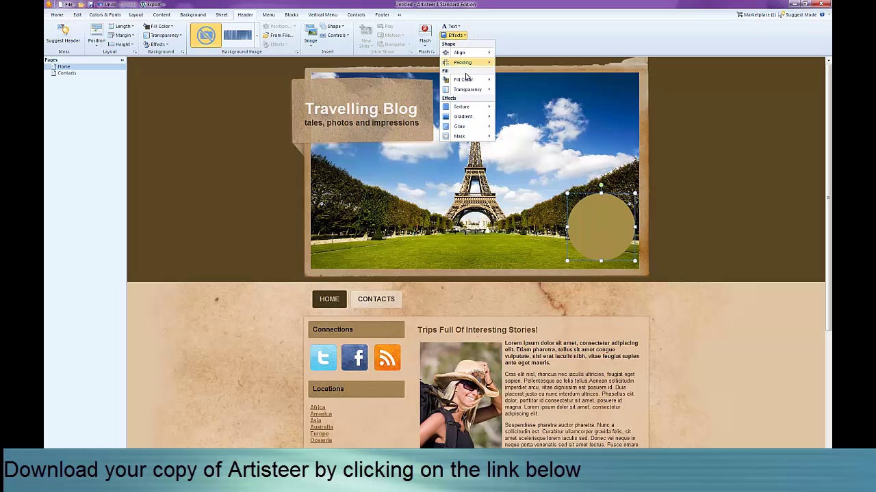
{"action": "mouse_move", "coordinate": [466, 81]}
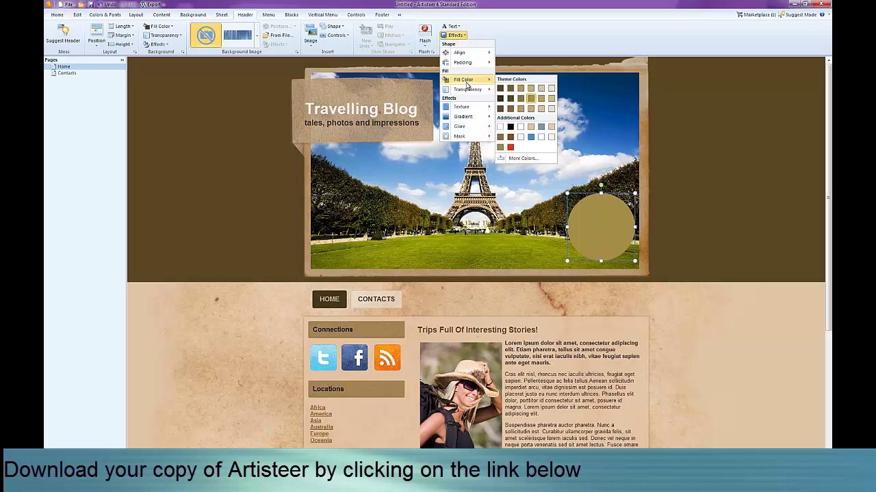
{"action": "left_click", "coordinate": [510, 147]}
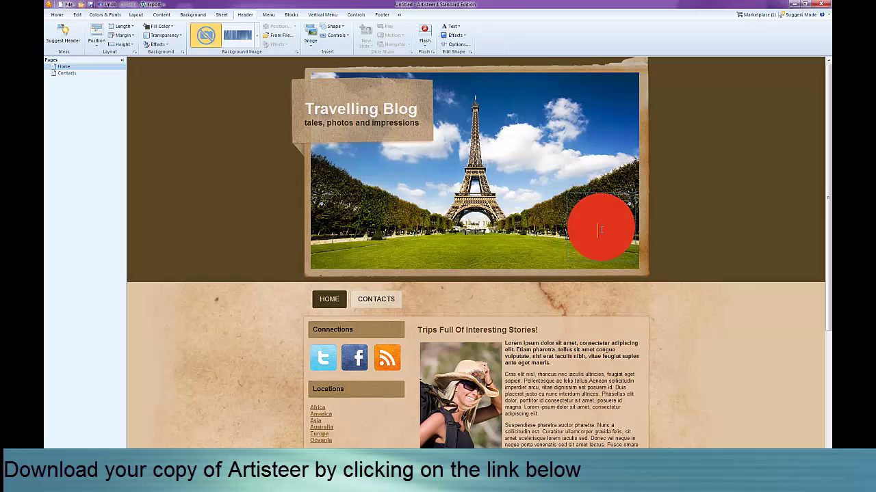
Type 'Special Offer', 'Cheap' and 'Deals' on separate lines in the circle, then select the text
{"action": "type", "text": "Special Offer"}
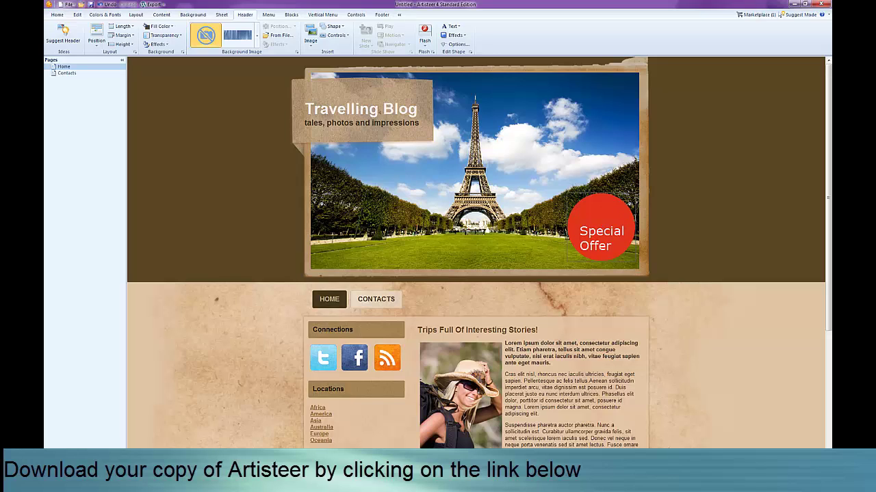
{"action": "key", "text": "Return"}
{"action": "type", "text": "Cheap"}
{"action": "key", "text": "Return"}
{"action": "type", "text": "Da"}
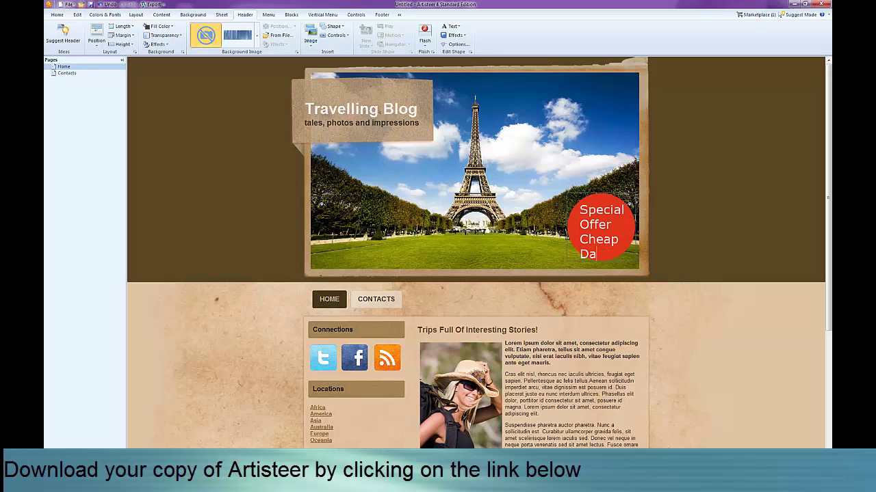
{"action": "key", "text": "BackSpace"}
{"action": "type", "text": "eals"}
{"action": "left_click_drag", "start_coordinate": [579, 209], "coordinate": [622, 258]}
Make the circle's text black
{"action": "left_click", "coordinate": [452, 26]}
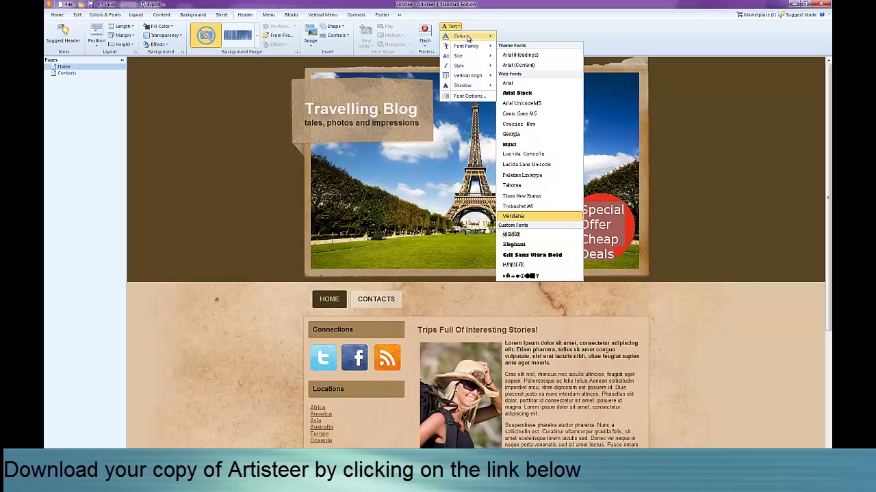
{"action": "mouse_move", "coordinate": [474, 38]}
{"action": "left_click", "coordinate": [502, 46]}
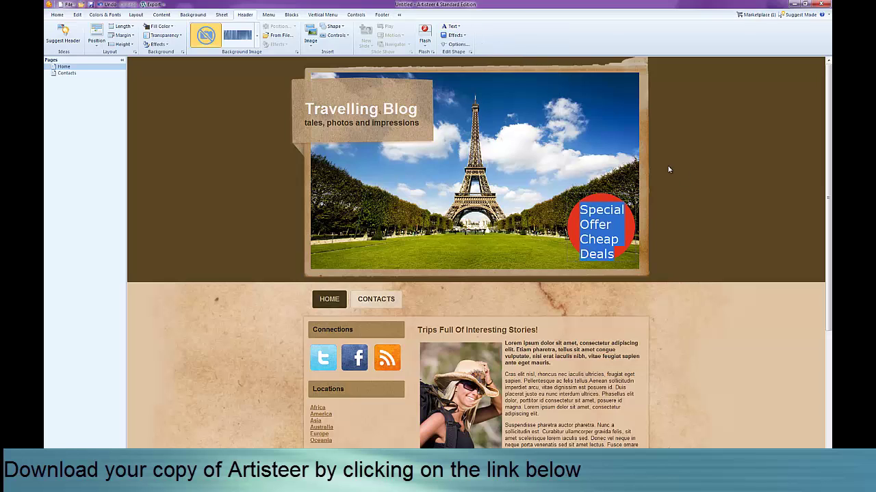
{"action": "left_click", "coordinate": [709, 180]}
{"action": "left_click", "coordinate": [607, 224]}
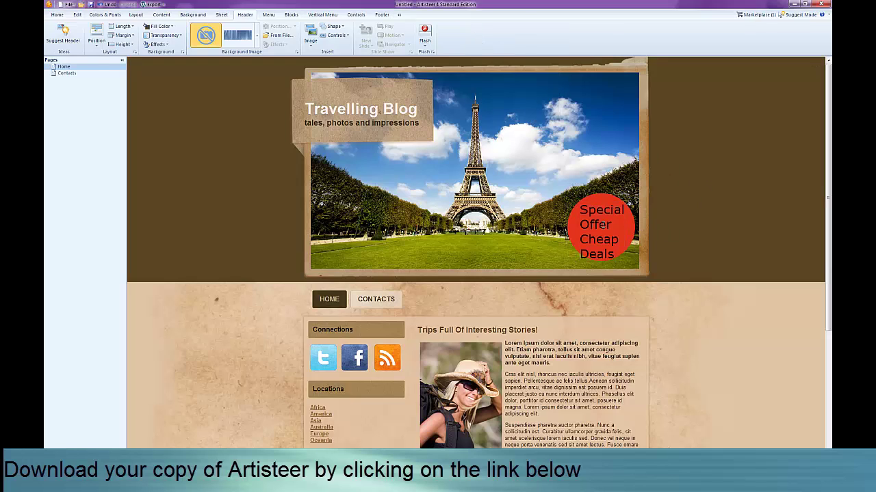
Reduce the circle's text to a smaller point size and deselect the shape
{"action": "left_click", "coordinate": [452, 26]}
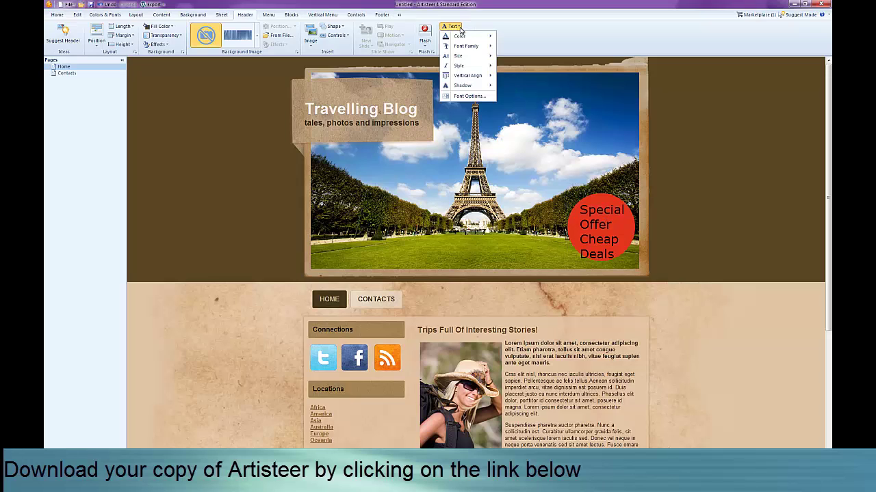
{"action": "mouse_move", "coordinate": [469, 74]}
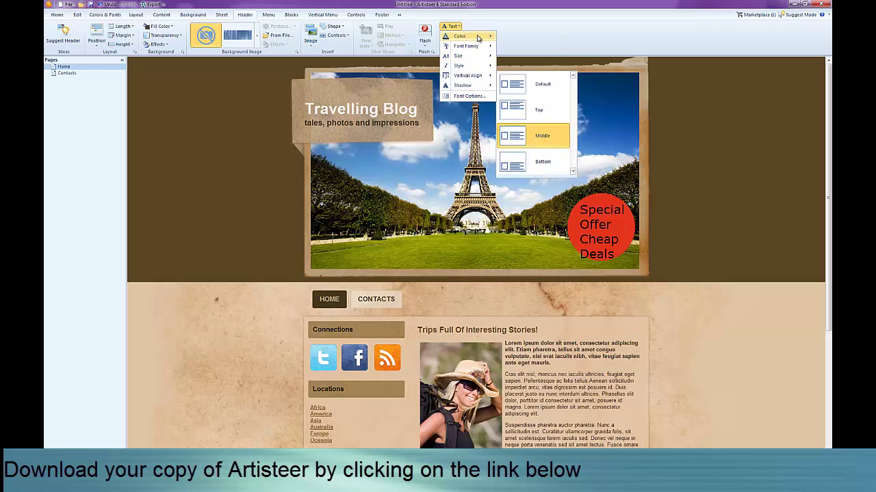
{"action": "mouse_move", "coordinate": [478, 38]}
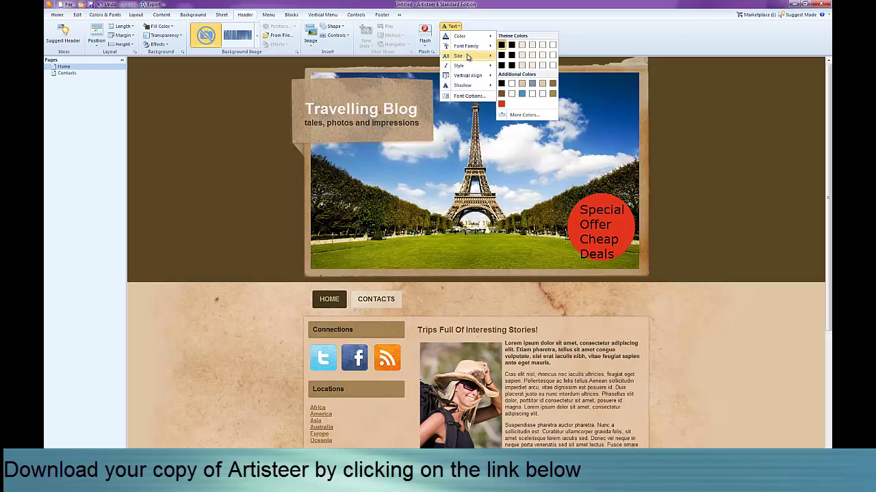
{"action": "mouse_move", "coordinate": [470, 57]}
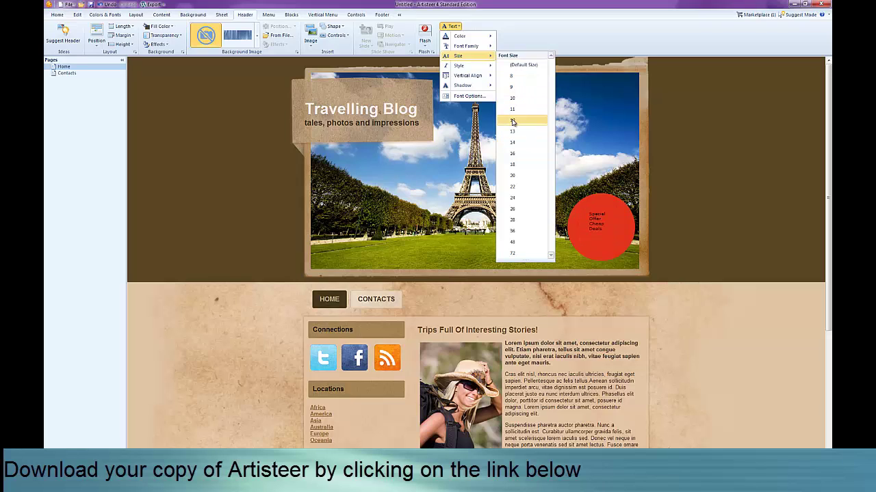
{"action": "left_click", "coordinate": [513, 121]}
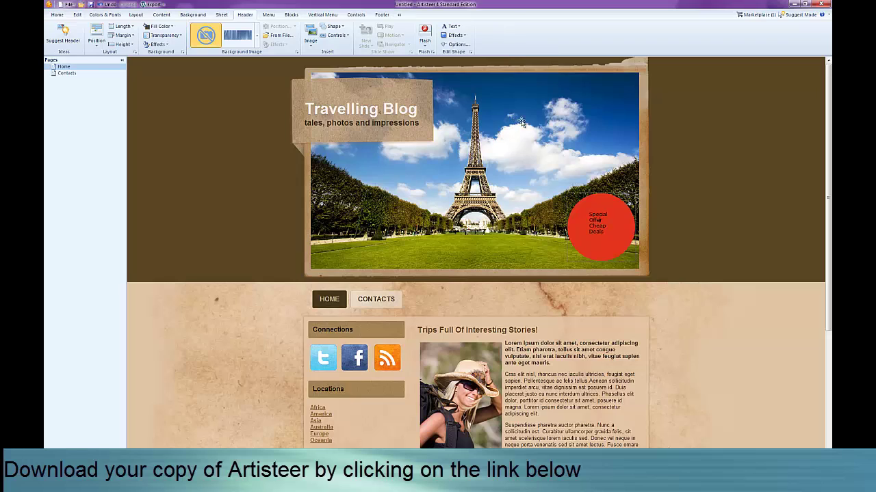
{"action": "left_click", "coordinate": [695, 228]}
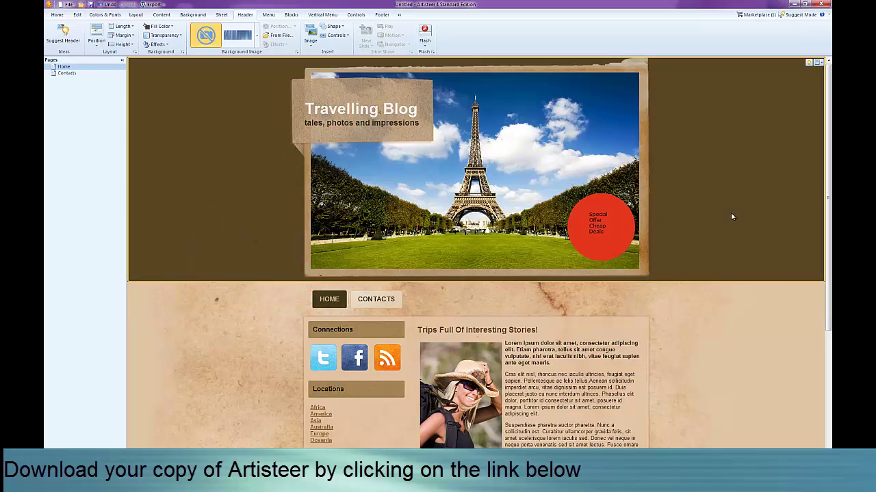
Apply a suggested plain header showing 'Enter Site Title', 'Enter Site Slogan' and a search box
{"action": "left_click", "coordinate": [820, 63]}
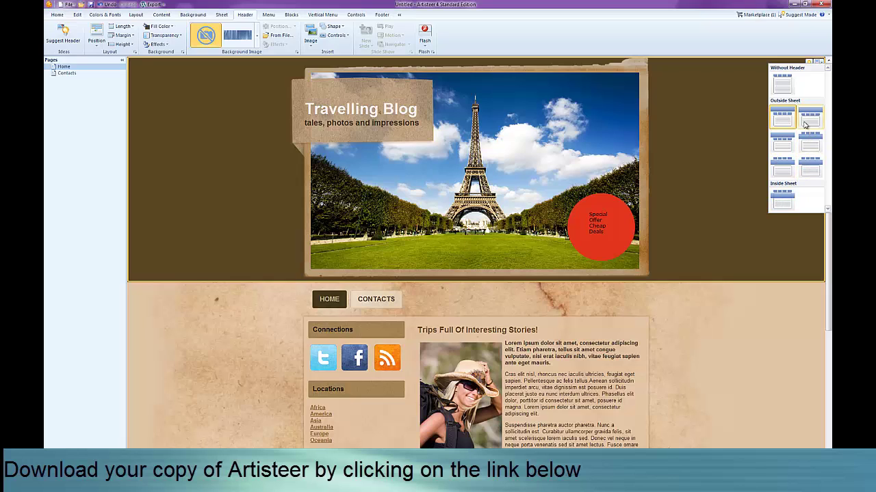
{"action": "left_click", "coordinate": [809, 63]}
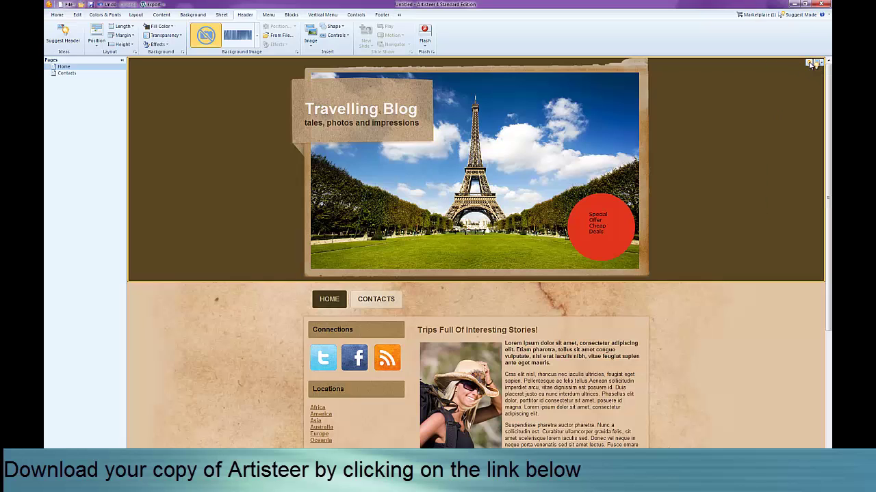
{"action": "left_click", "coordinate": [809, 63]}
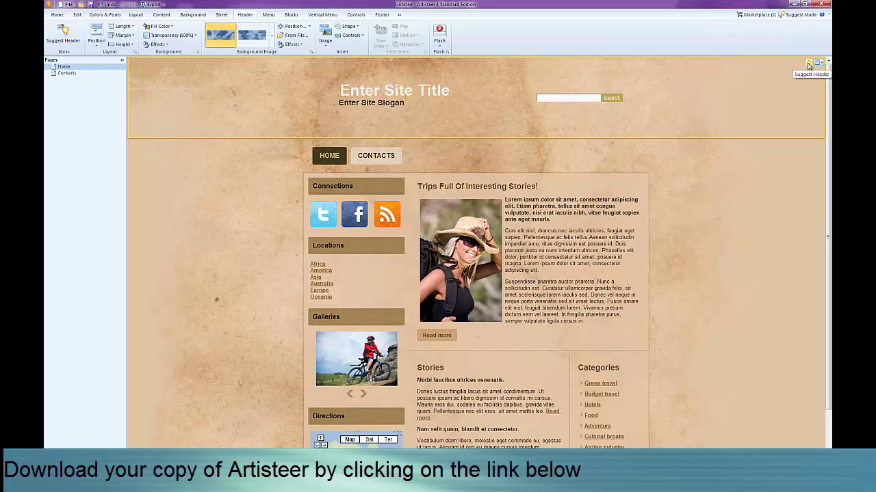
Generate another suggested header design with a gold title bar centred above the menu
{"action": "left_click", "coordinate": [807, 62]}
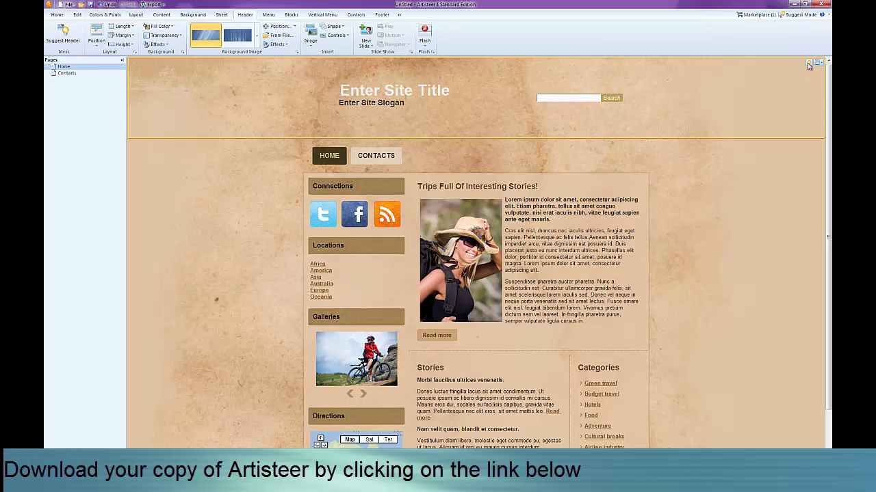